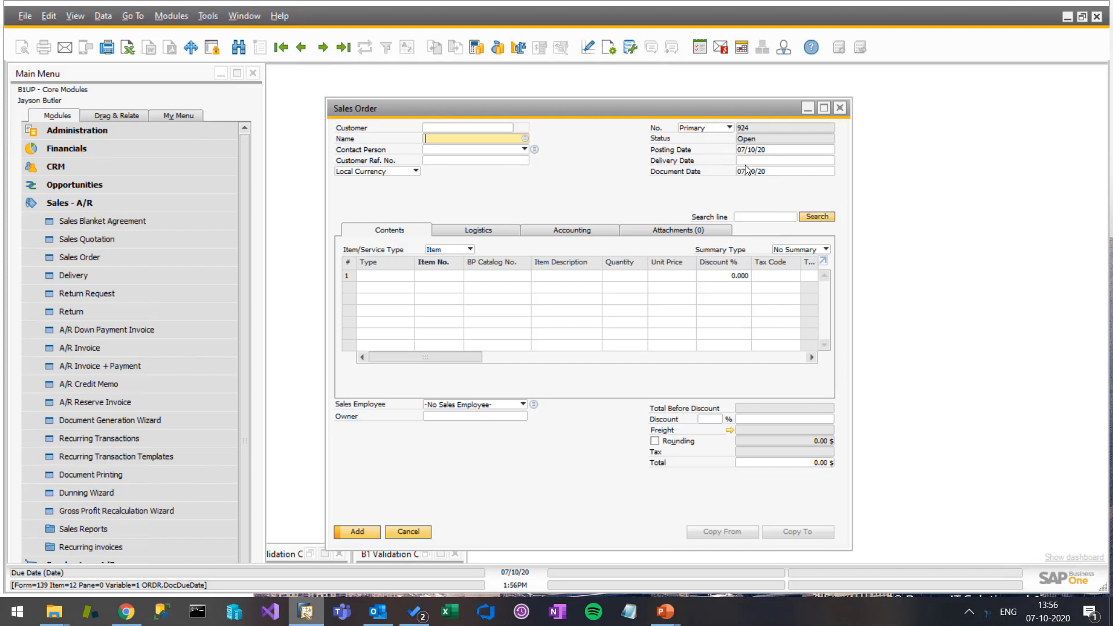
# - Open the most recent sales order and set its delivery date to 10/10/20
pyautogui.click(307, 53)
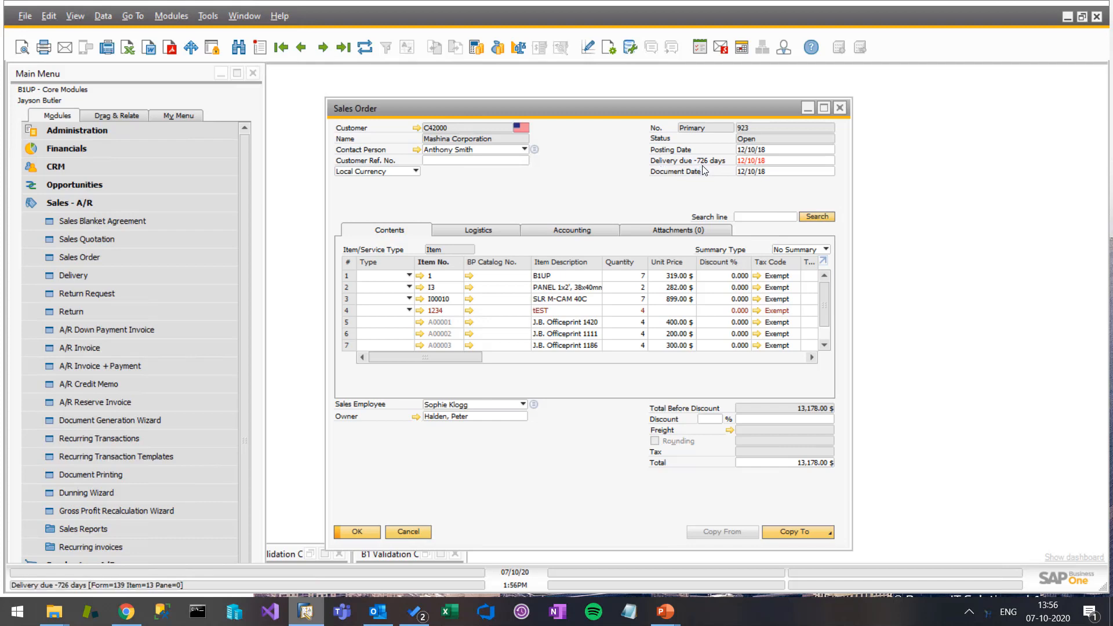
pyautogui.click(773, 164)
pyautogui.write('10')
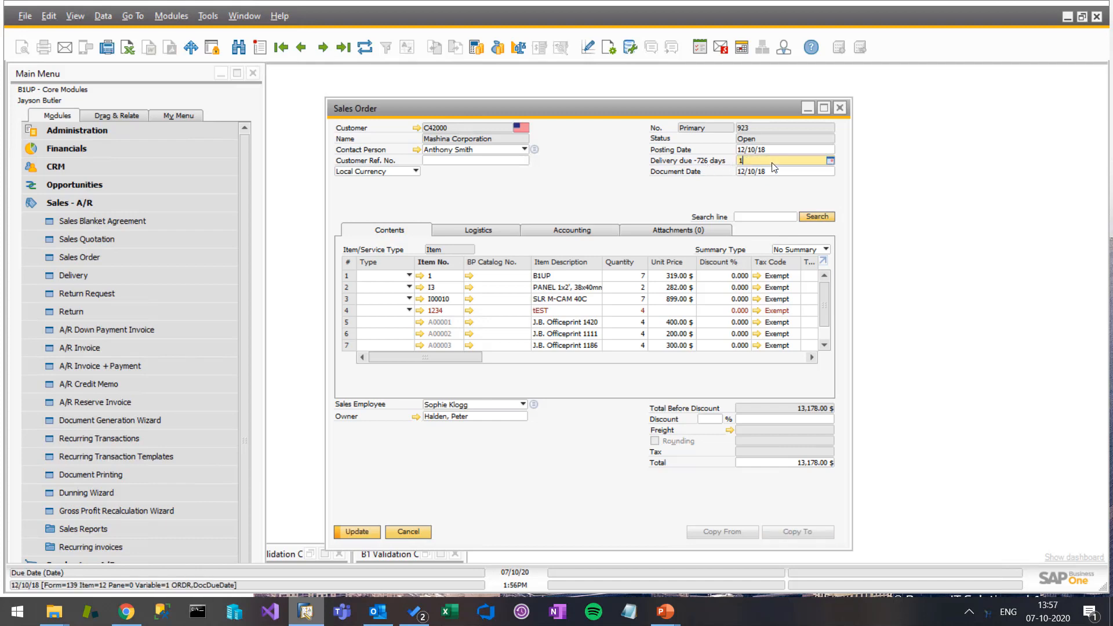
pyautogui.press('Tab')
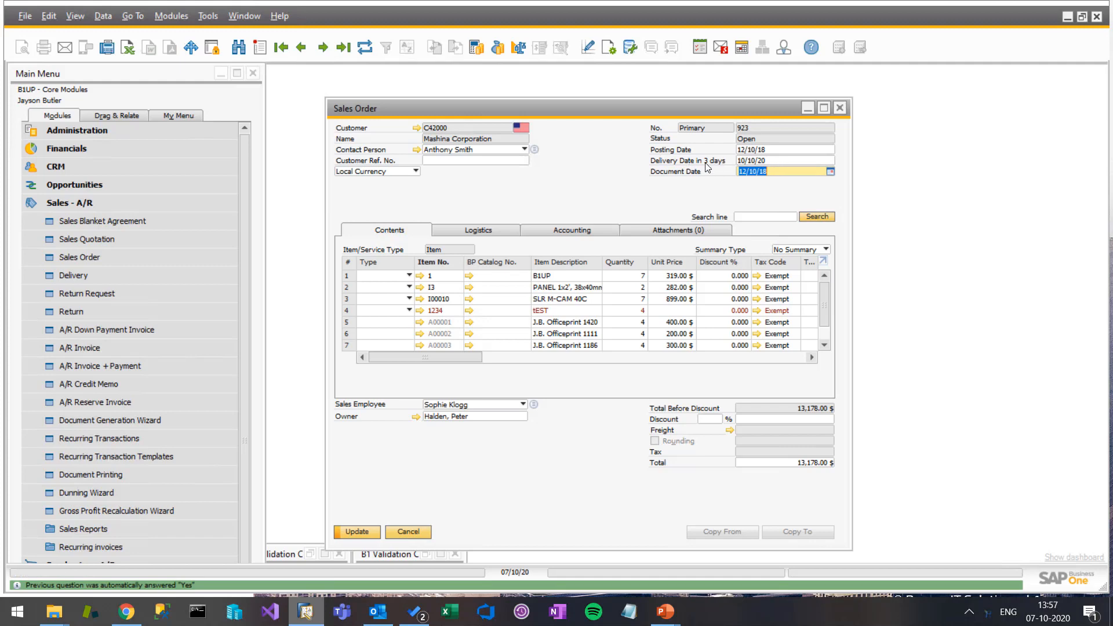
# - Try 01/10/20 as the order's delivery date and change it back to 10/10/20
pyautogui.click(760, 162)
pyautogui.press('Tab')
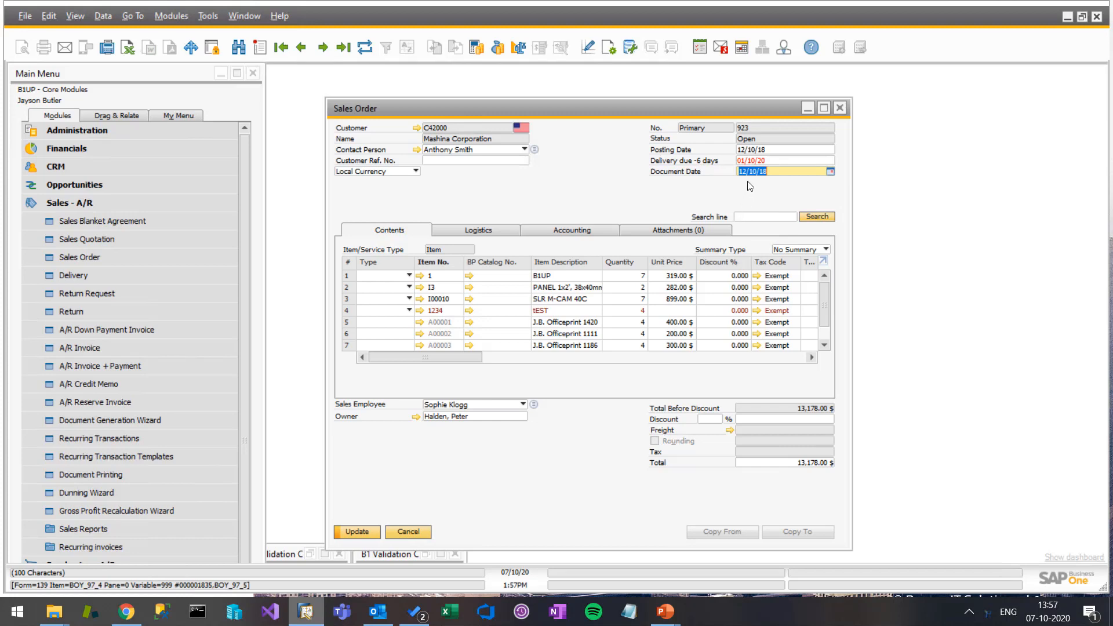
pyautogui.click(763, 162)
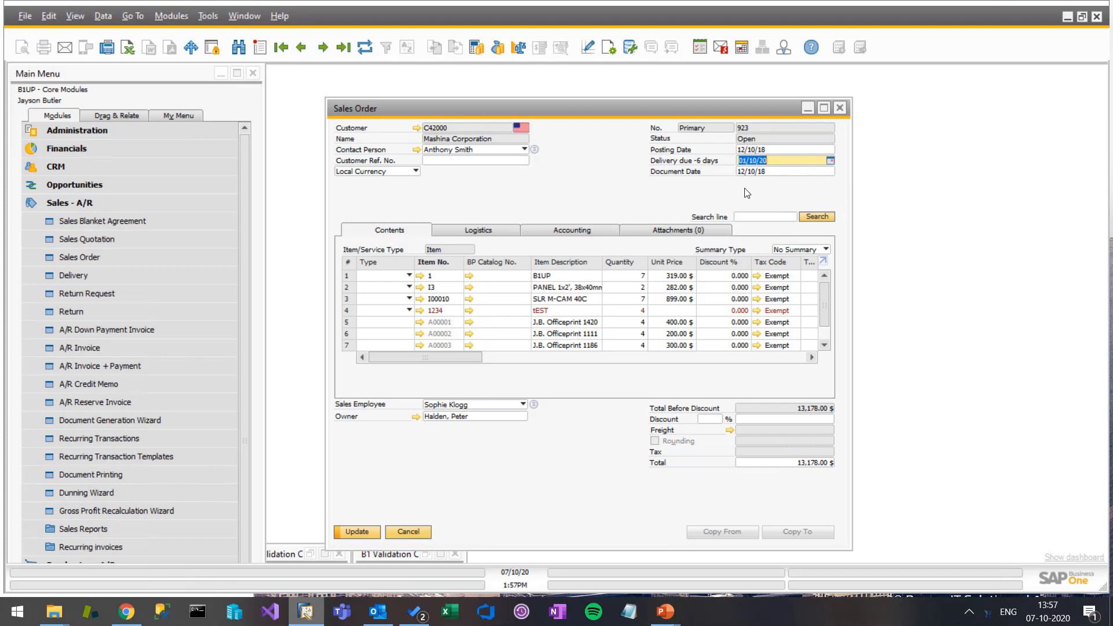
pyautogui.click(778, 160)
pyautogui.doubleClick(780, 160)
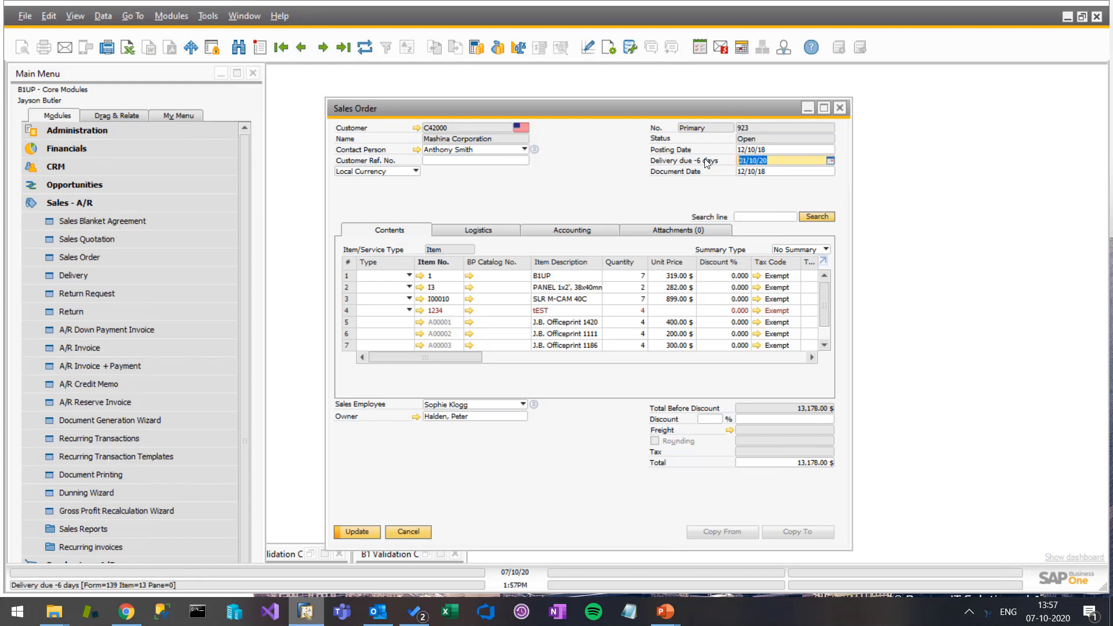
pyautogui.click(792, 149)
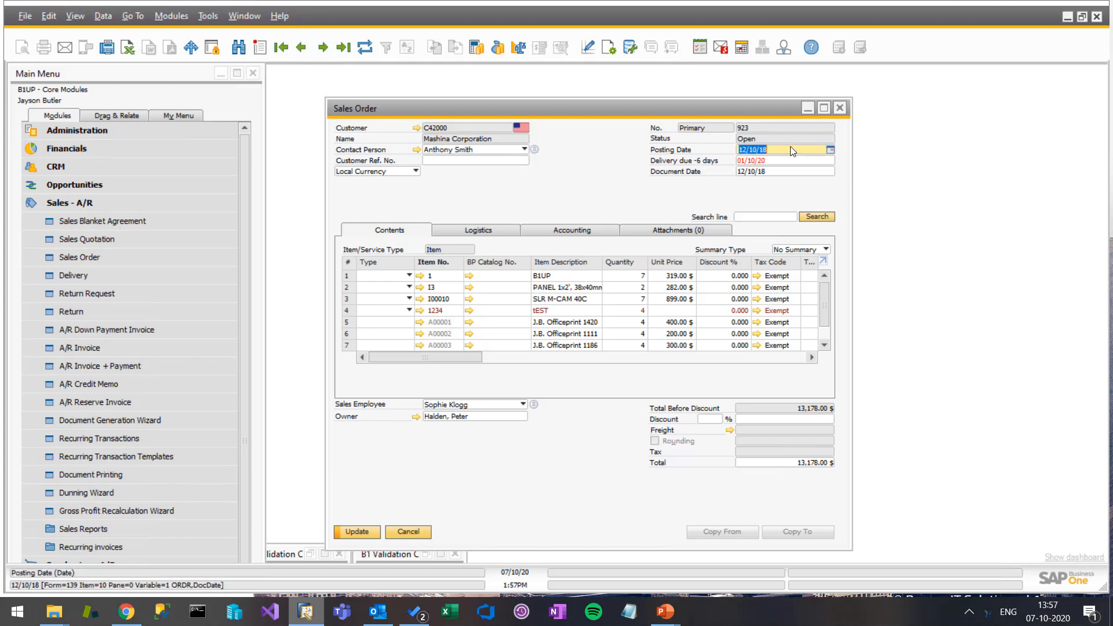
pyautogui.click(789, 161)
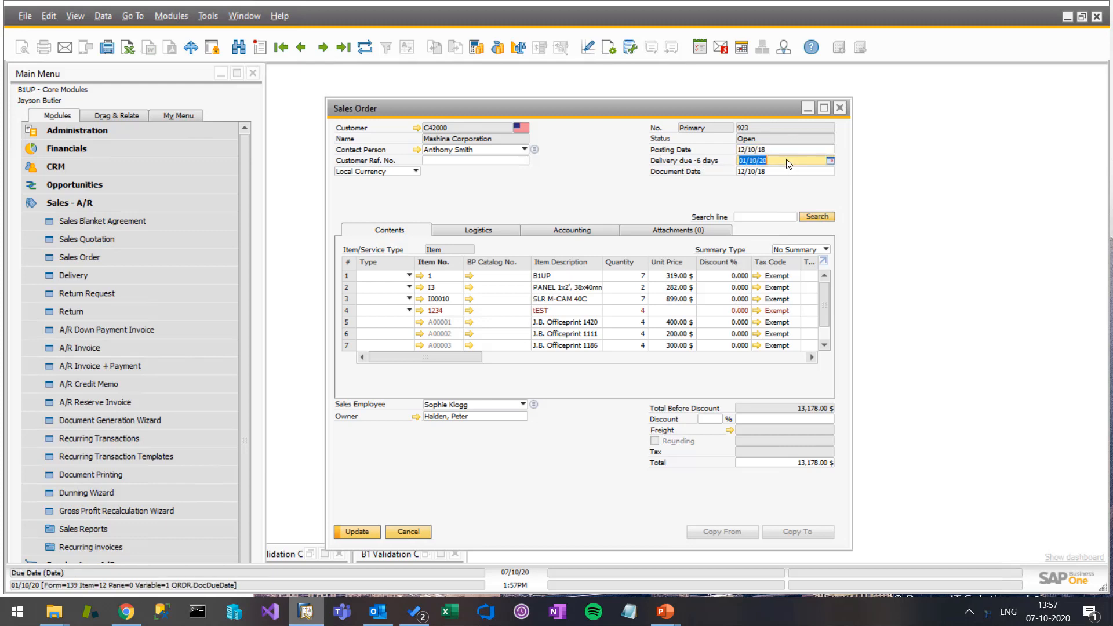
pyautogui.click(770, 171)
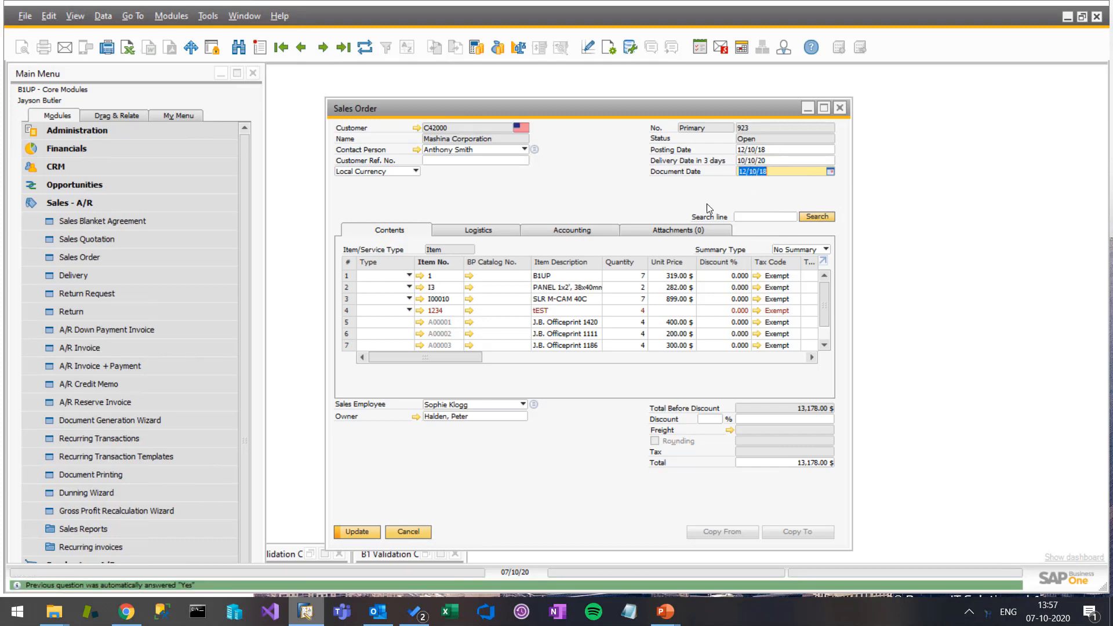
# - Go to the first sales order, discarding the unsaved changes on the current one
pyautogui.hotkey('ctrl', 'pageup')
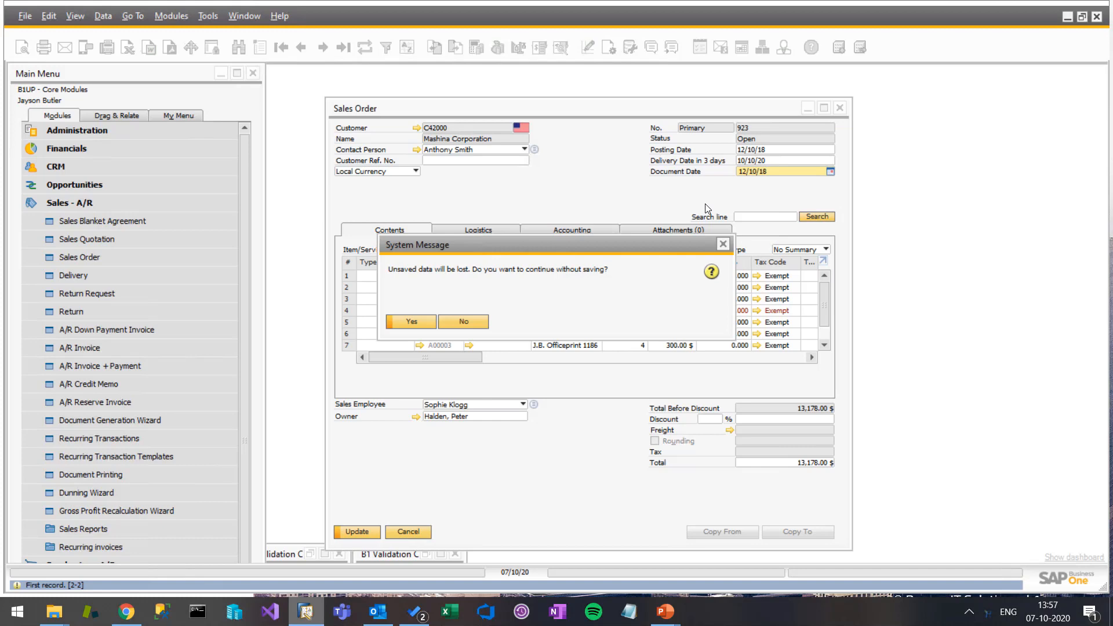
pyautogui.press('Return')
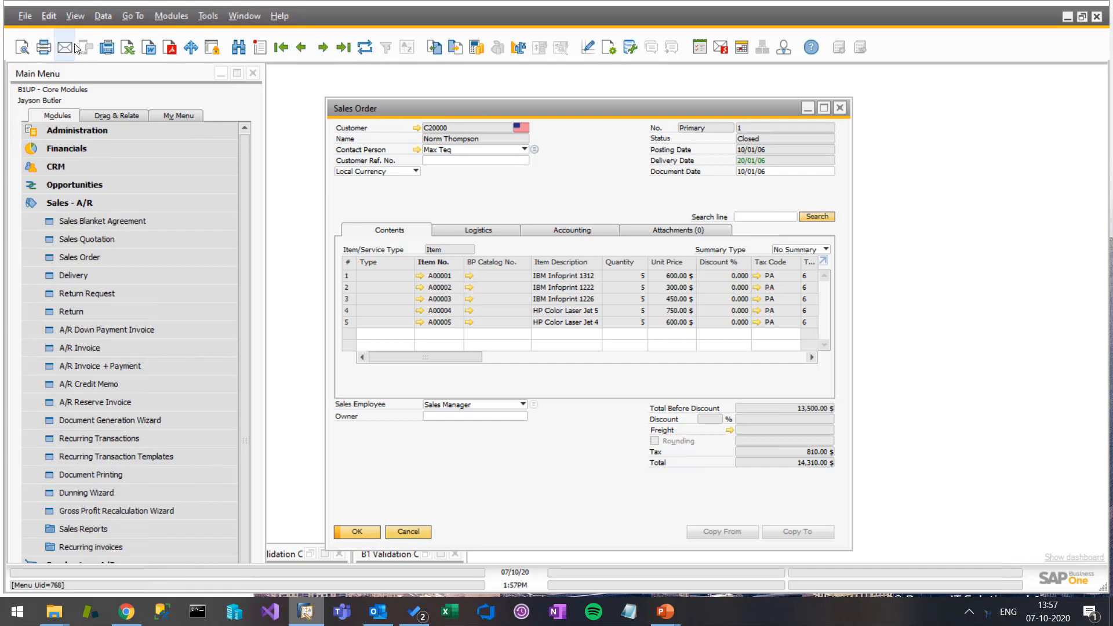
# - Shorten the Main Menu window to uncover the minimised windows and close the Multi Button configuration
pyautogui.click(264, 513)
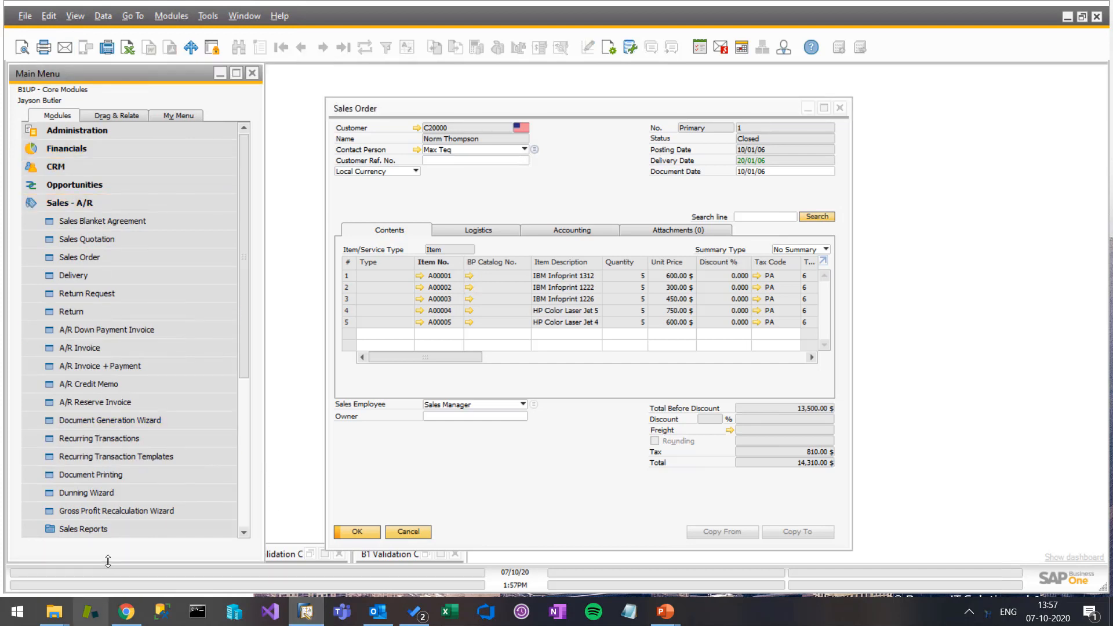
pyautogui.moveTo(107, 564); pyautogui.dragTo(111, 509)
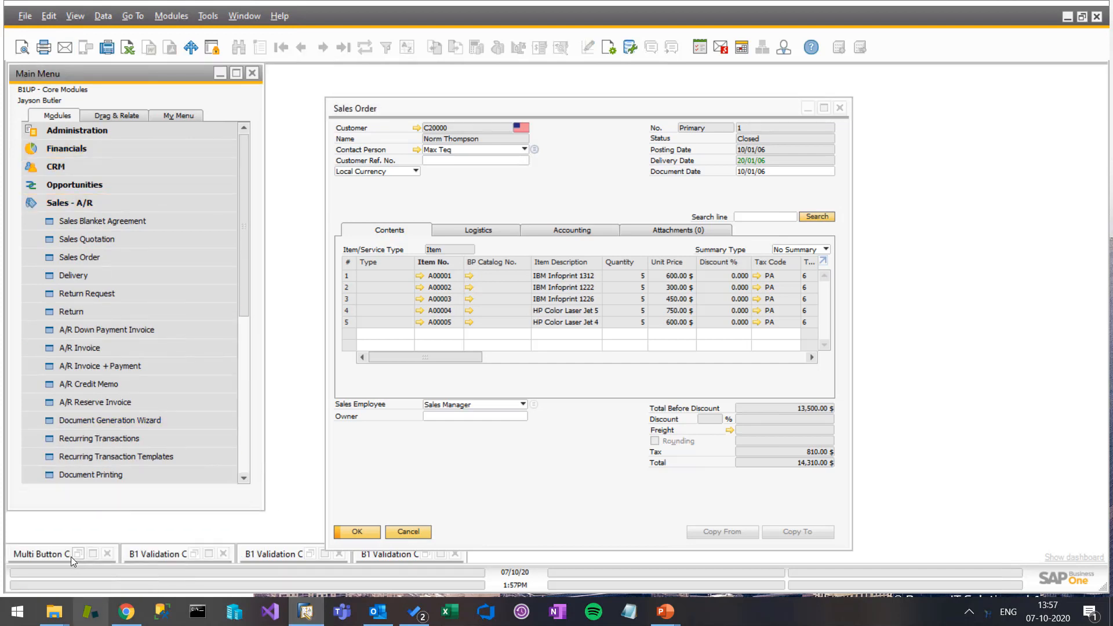
pyautogui.click(107, 553)
# - Restore the Reset due Date validation configuration and test it by going from the last sales order to a new blank one
pyautogui.click(172, 554)
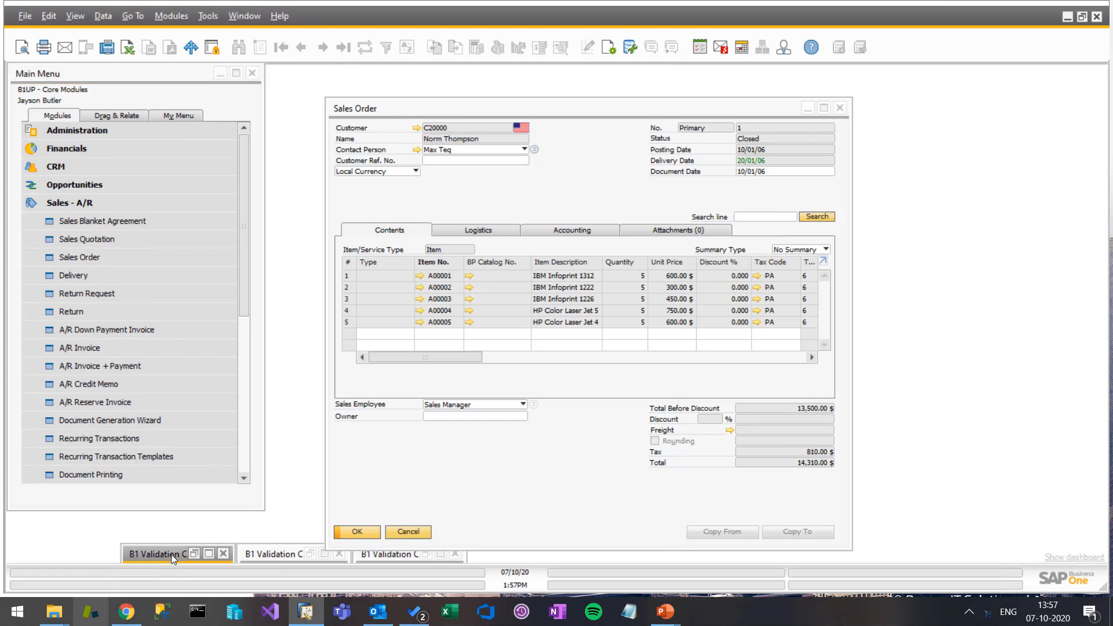
pyautogui.click(192, 556)
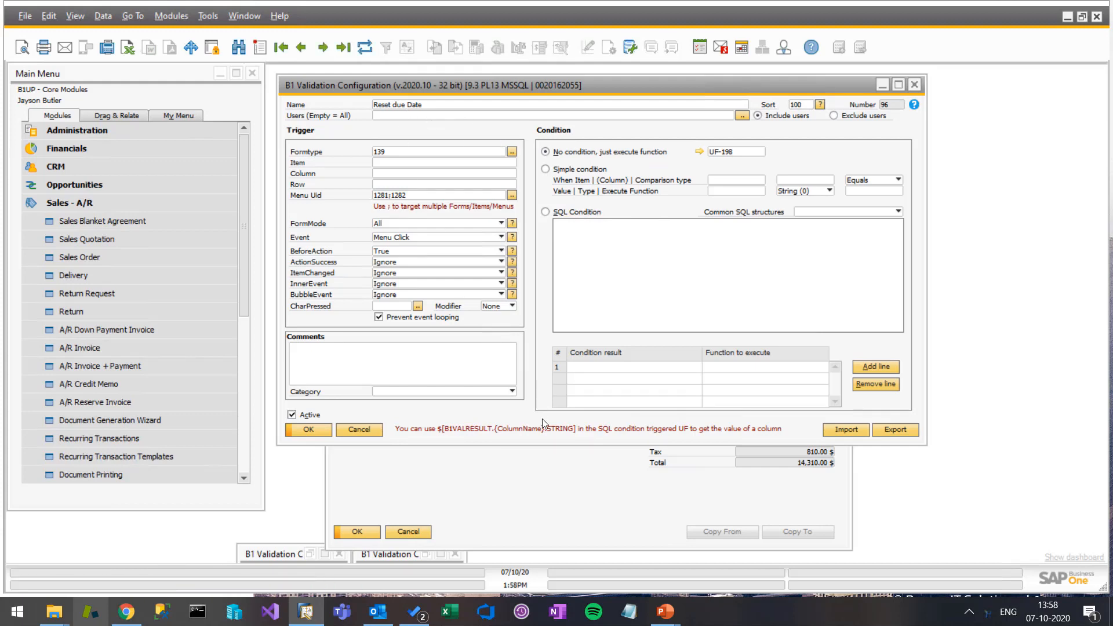
pyautogui.click(562, 486)
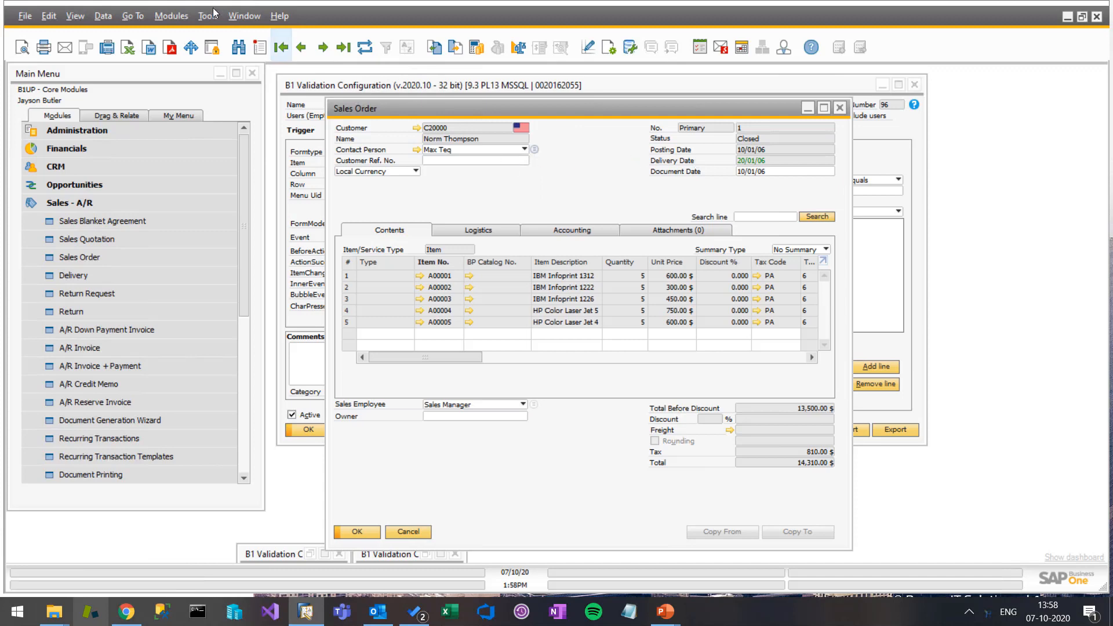
pyautogui.click(342, 49)
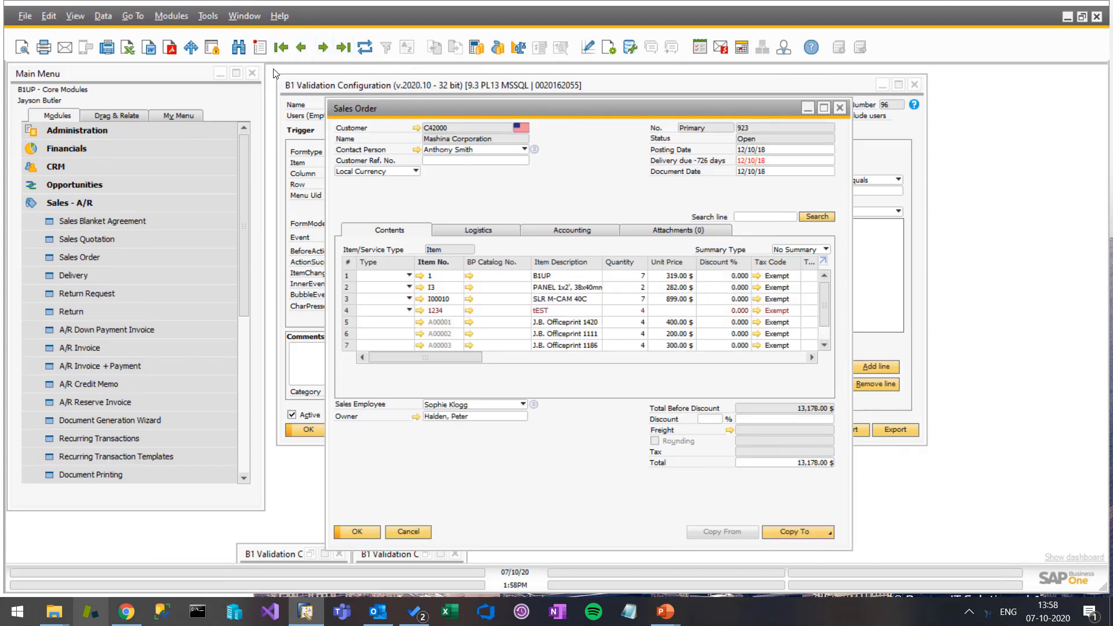
pyautogui.click(259, 47)
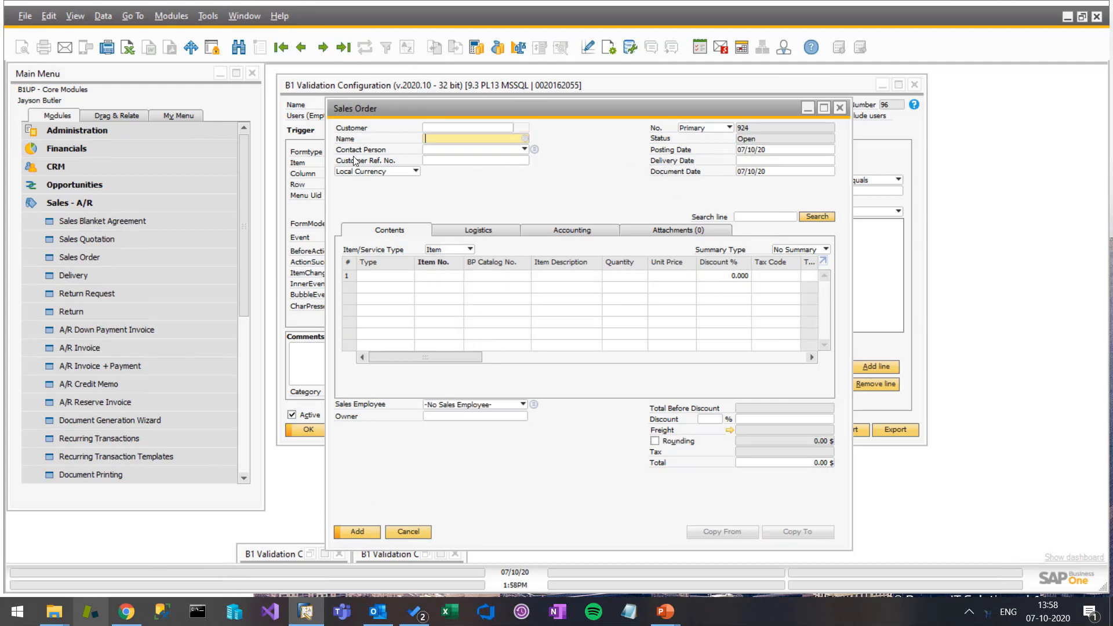
# - Examine the macro of universal function UF-198 run by the Reset due Date validation against the order's Delivery Date label, and close it
pyautogui.click(355, 87)
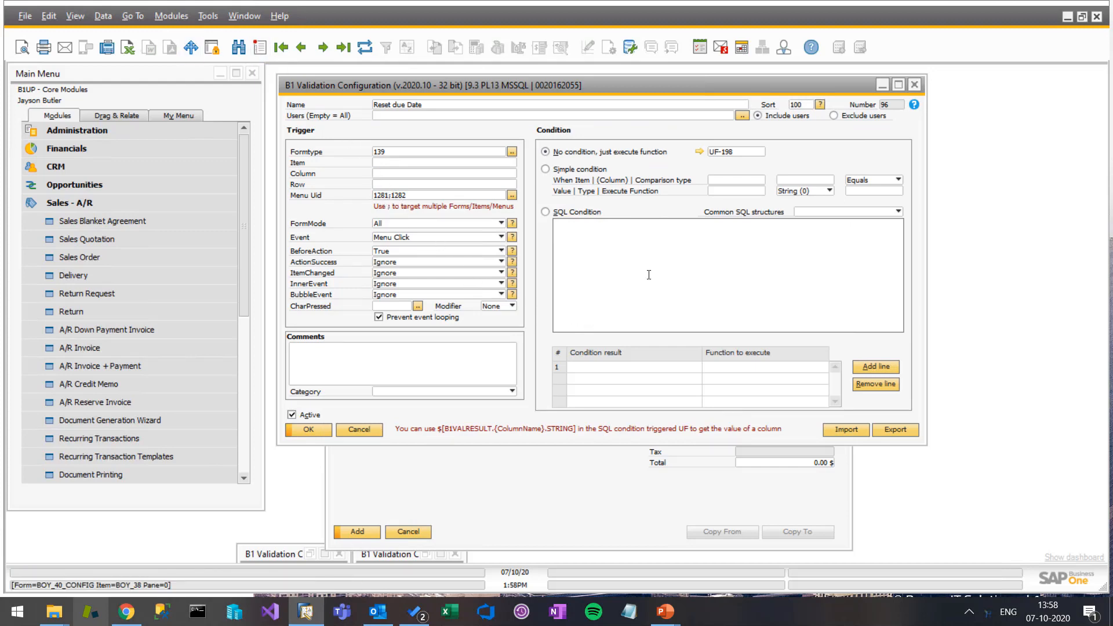
pyautogui.click(701, 152)
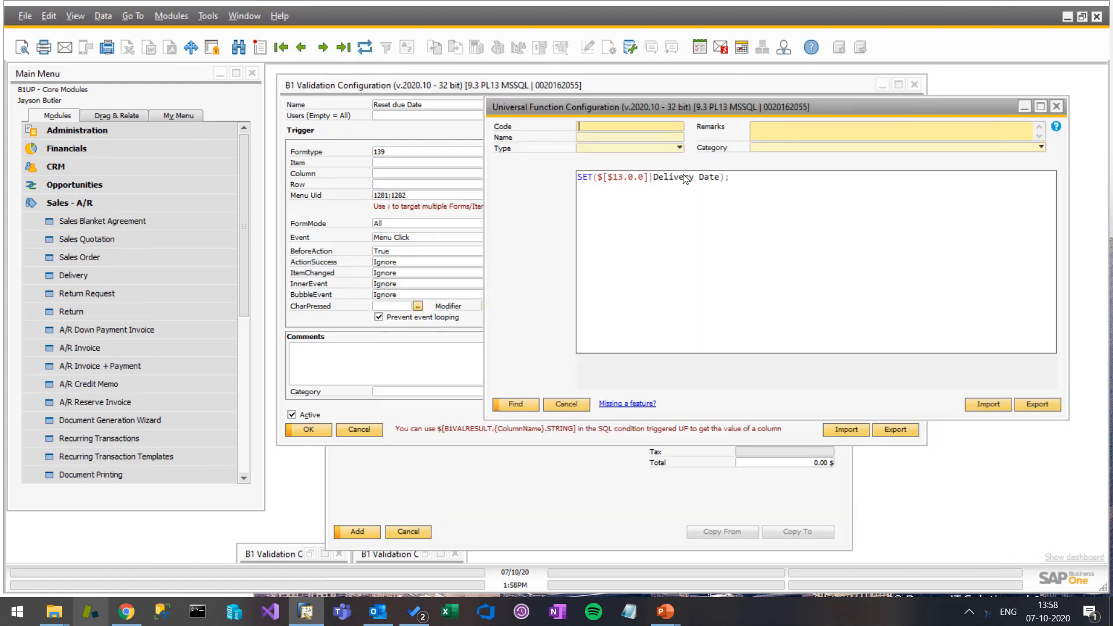
pyautogui.click(617, 529)
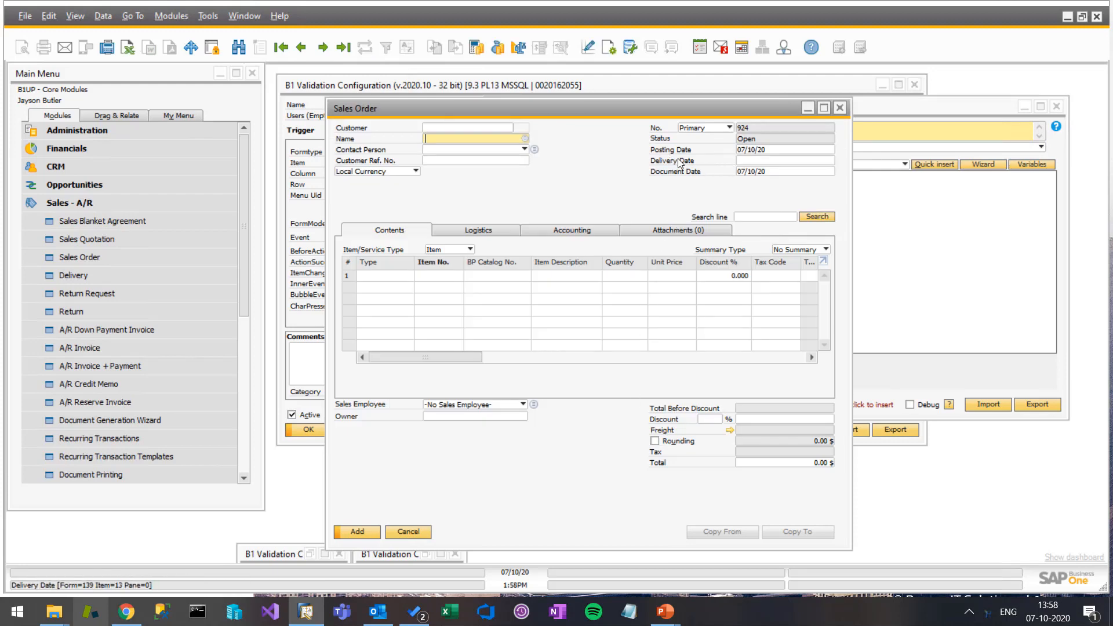
pyautogui.click(951, 261)
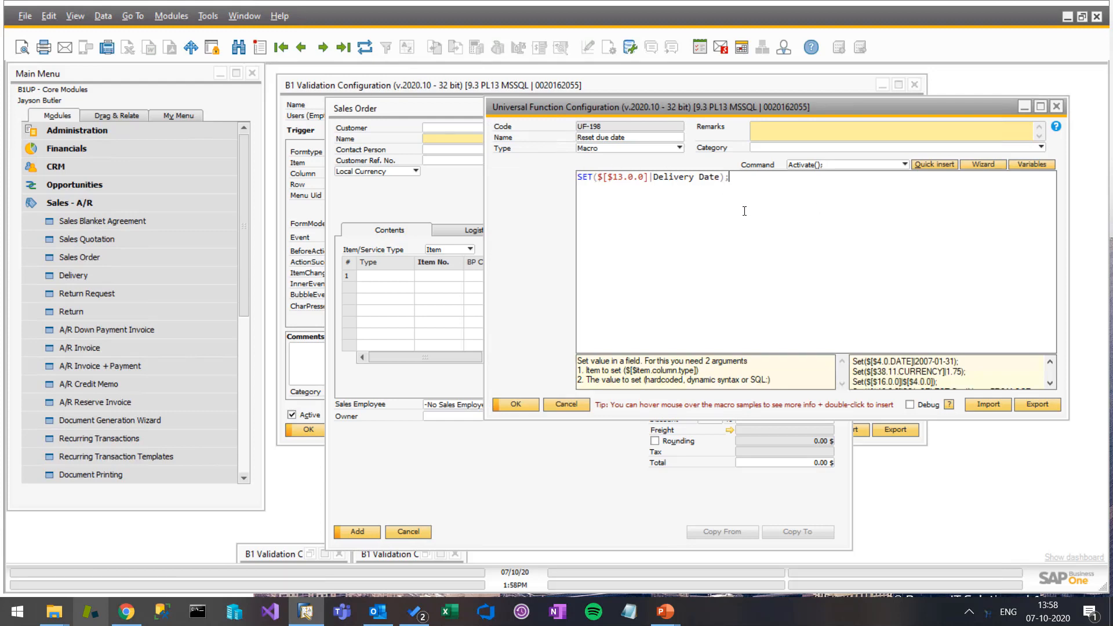
pyautogui.click(1024, 108)
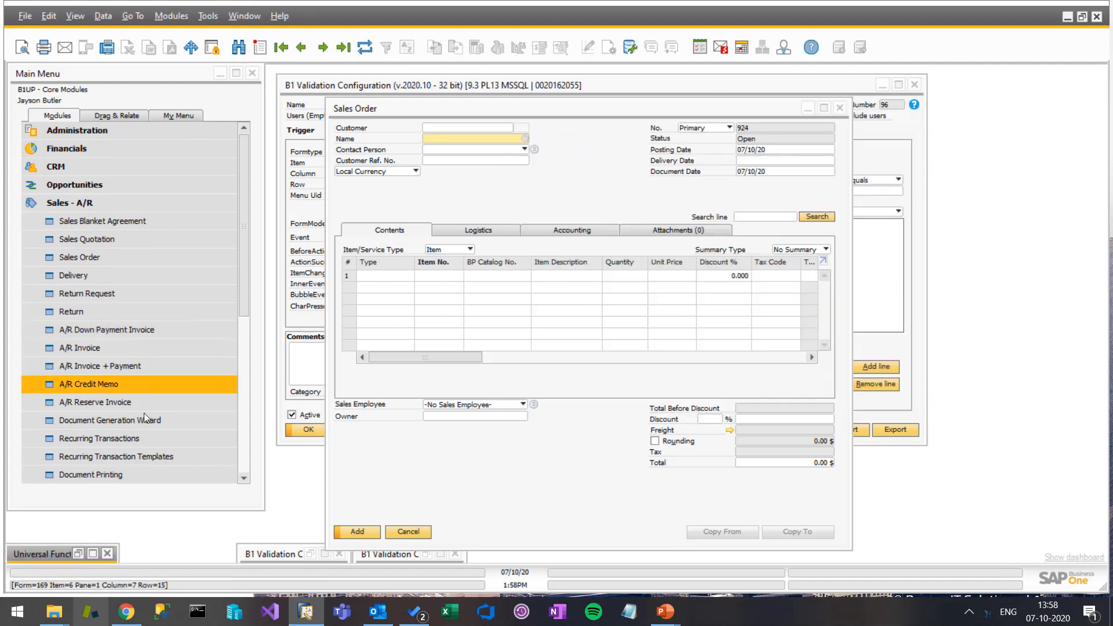
pyautogui.click(106, 555)
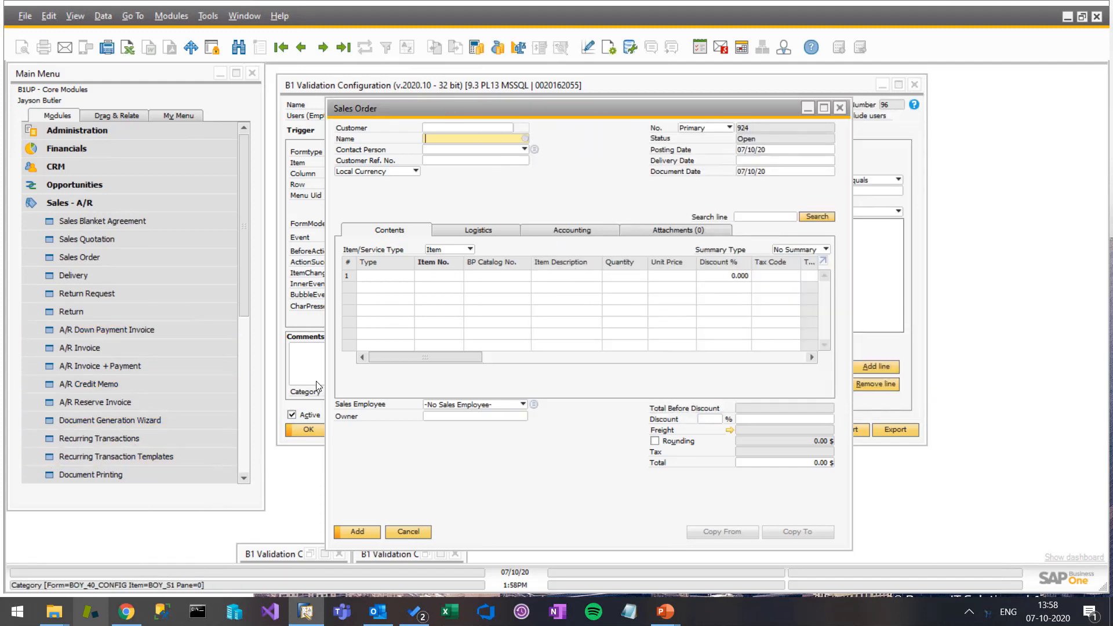
# - Restore the Overdue date validation configuration and examine the full macro of function UF-040 assigned to the OVERDUE result
pyautogui.click(311, 558)
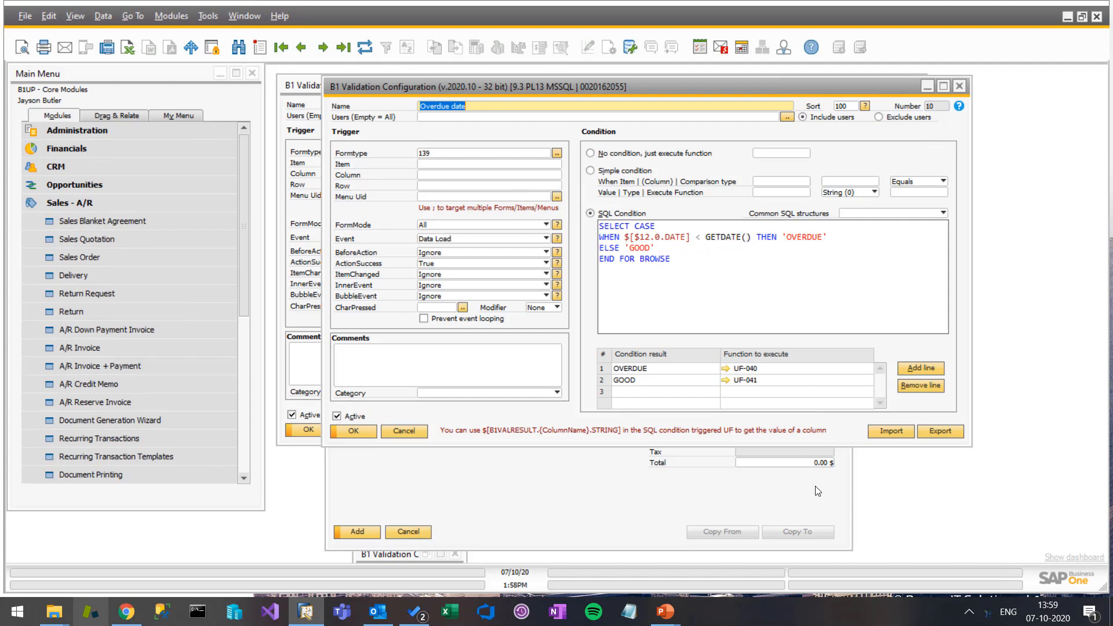
pyautogui.click(727, 369)
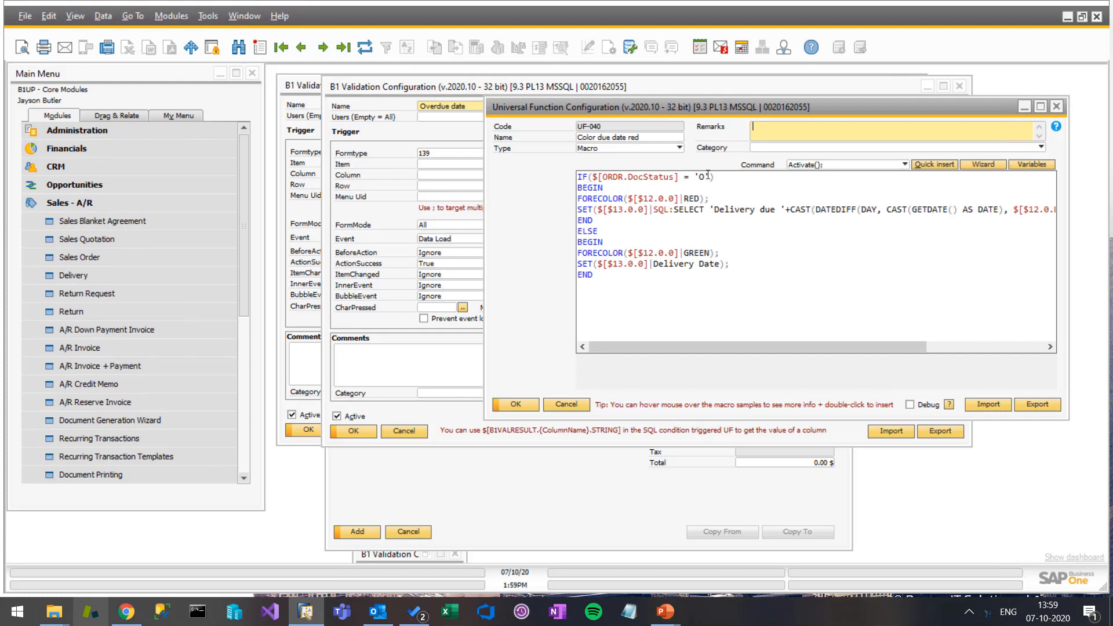
pyautogui.moveTo(715, 177); pyautogui.dragTo(561, 179)
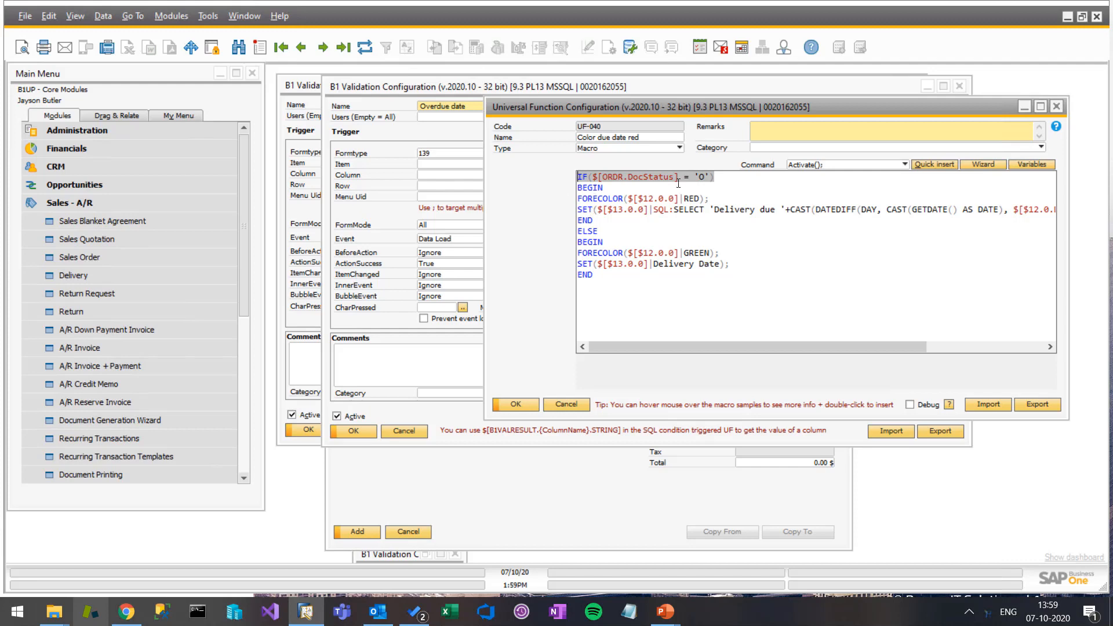
pyautogui.moveTo(732, 199); pyautogui.dragTo(572, 190)
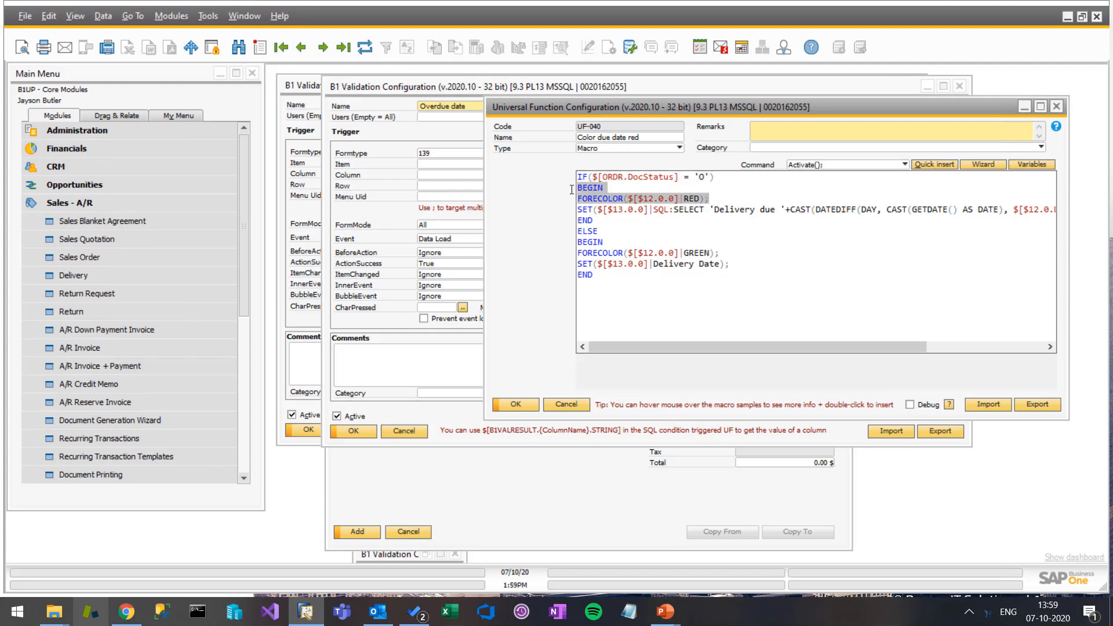
pyautogui.click(601, 199)
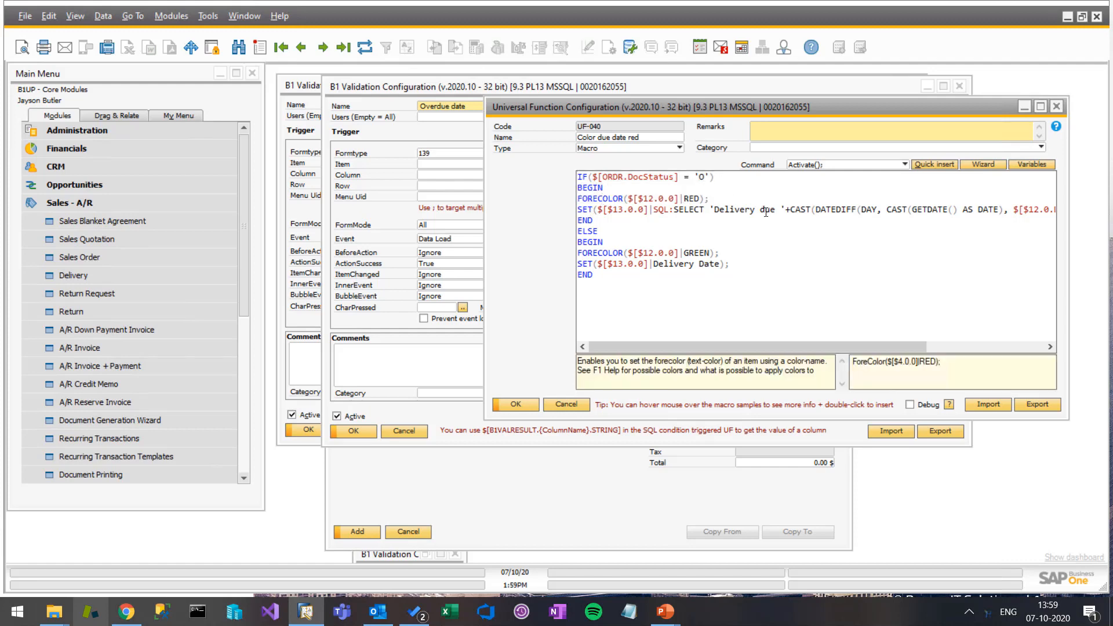
pyautogui.moveTo(760, 346); pyautogui.dragTo(853, 347)
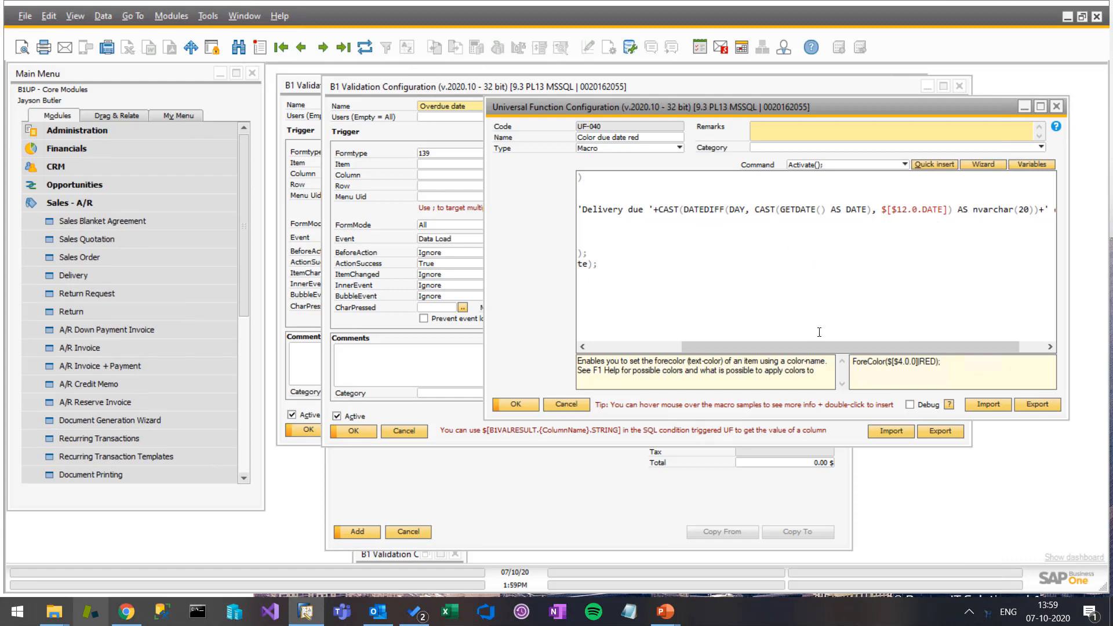
pyautogui.moveTo(828, 346); pyautogui.dragTo(641, 346)
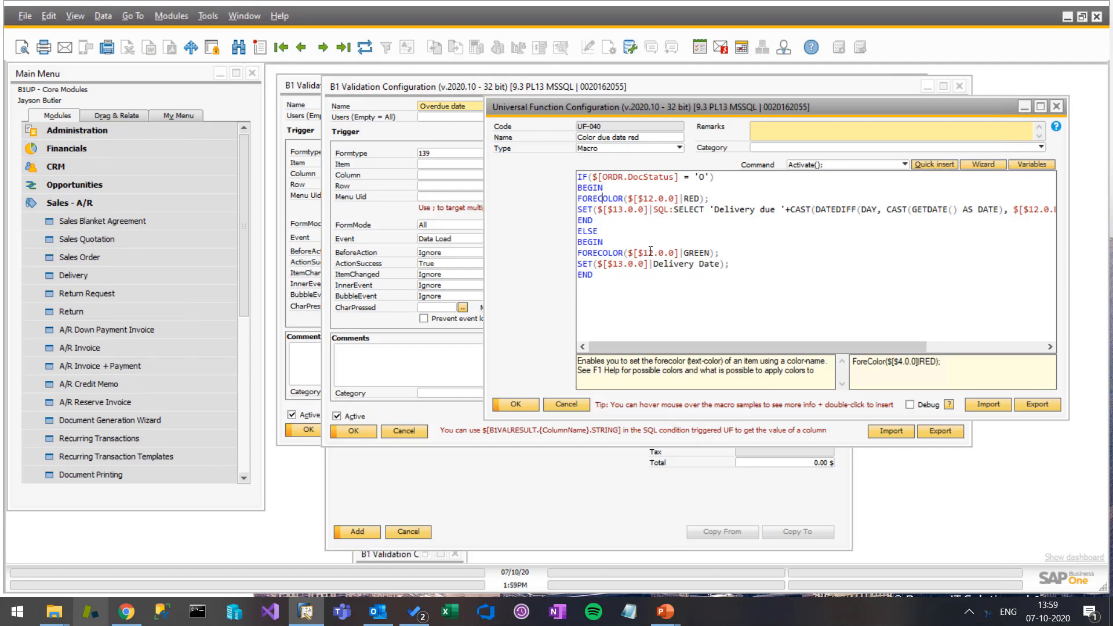
# - Bring the Sales Order window forward to check the Delivery Date label, and minimise it
pyautogui.click(239, 14)
pyautogui.click(274, 277)
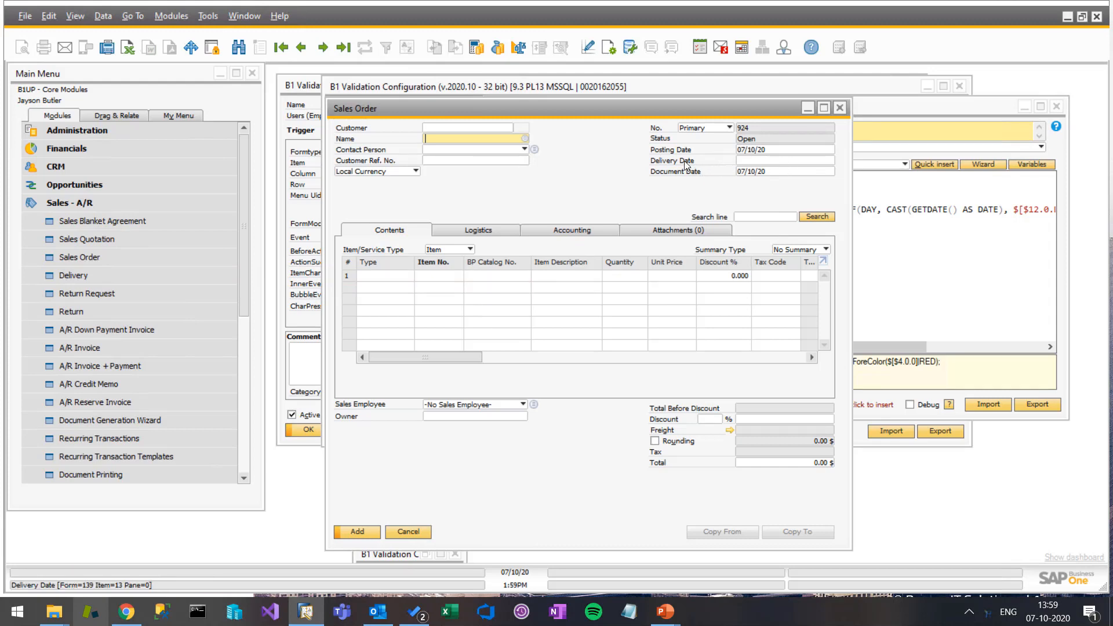
pyautogui.click(807, 108)
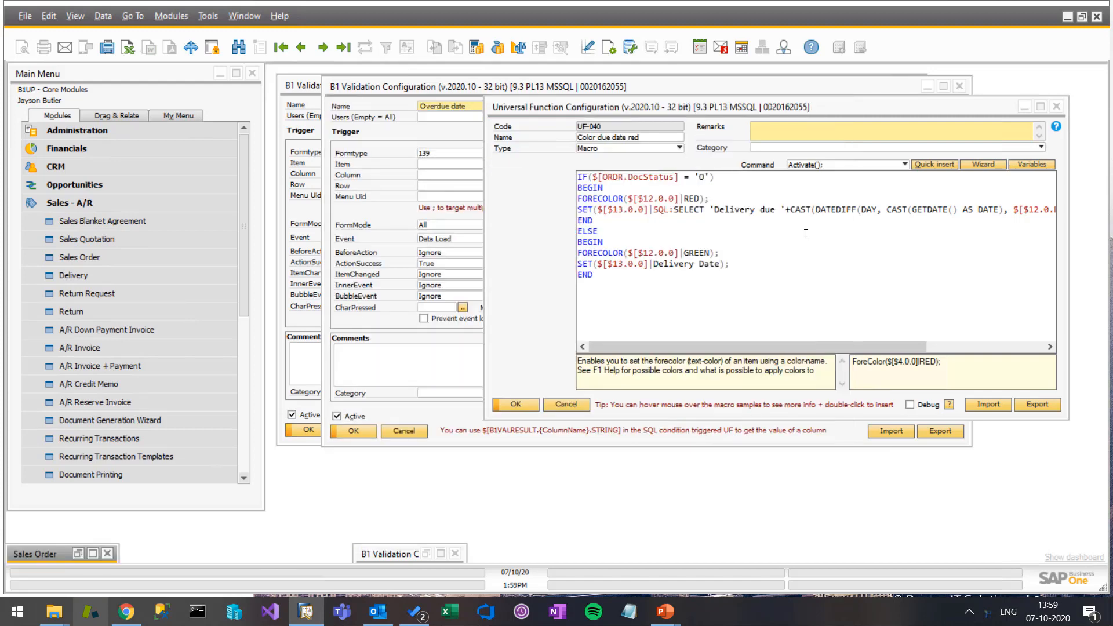
# - Close function UF-040 and open function UF-041 assigned to the GOOD result
pyautogui.click(1056, 107)
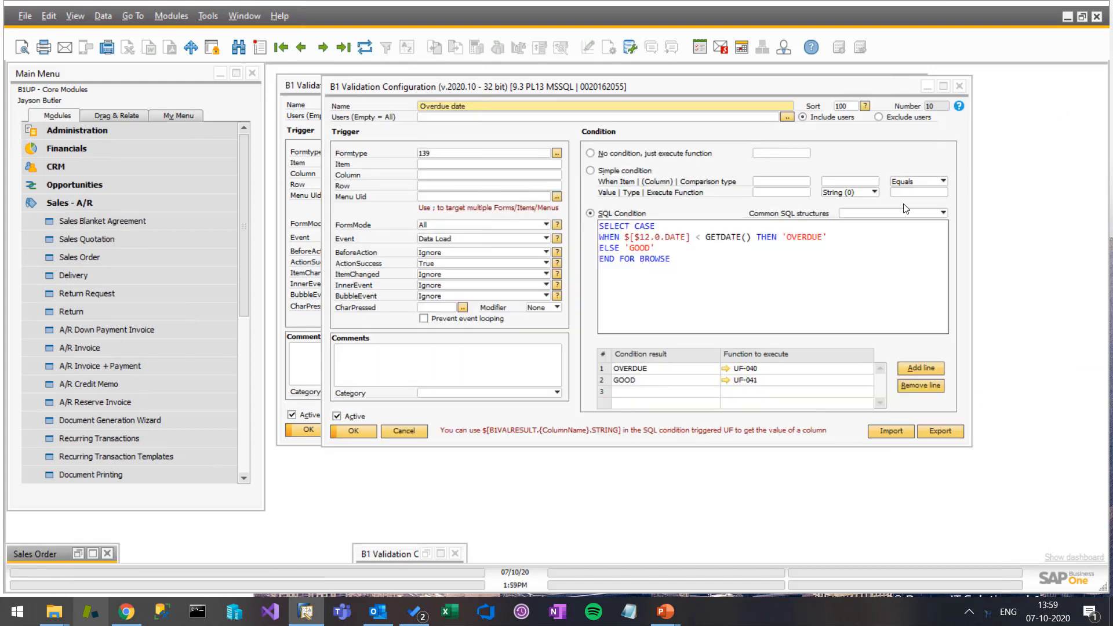
pyautogui.click(726, 381)
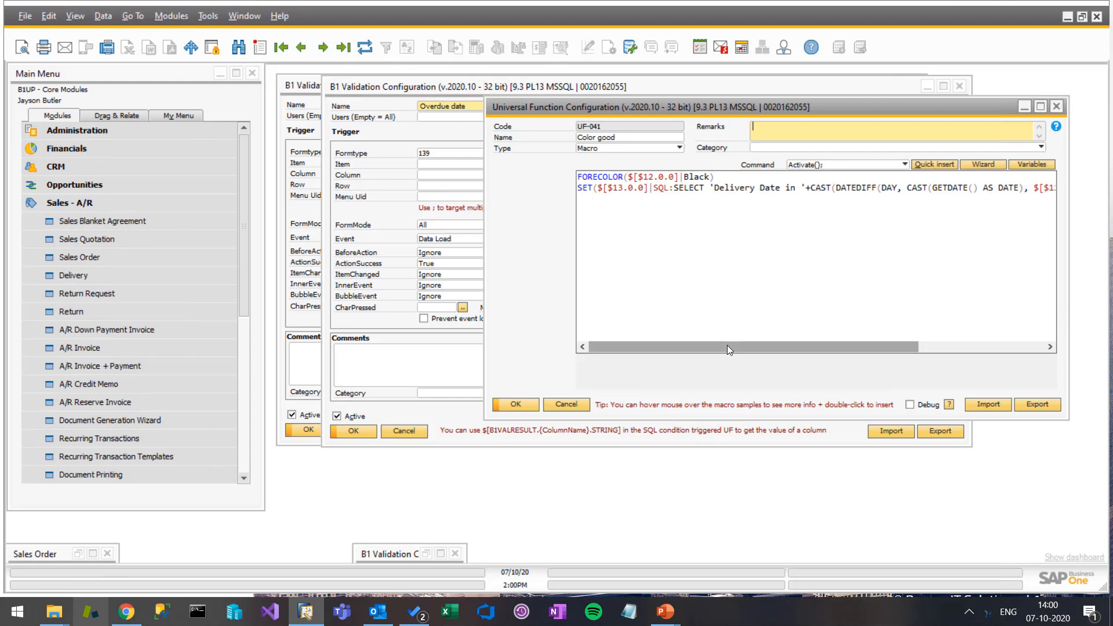
# - Close function UF-041 and the Overdue date validation, and restore the "Overdue date - new date" validation configuration for review
pyautogui.moveTo(727, 346); pyautogui.dragTo(703, 356)
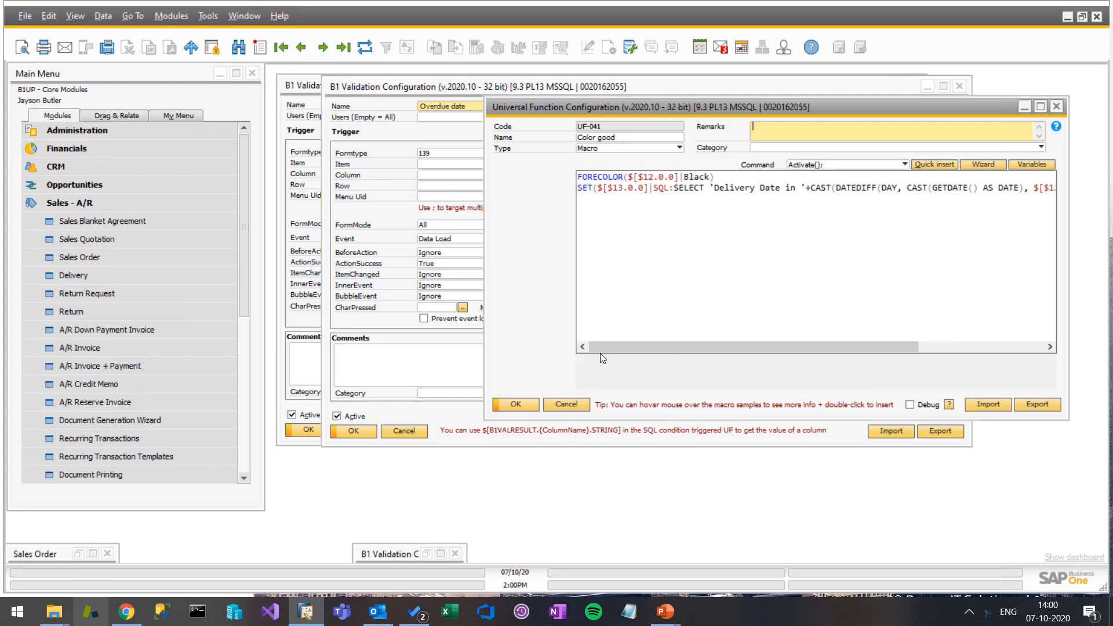
pyautogui.click(559, 408)
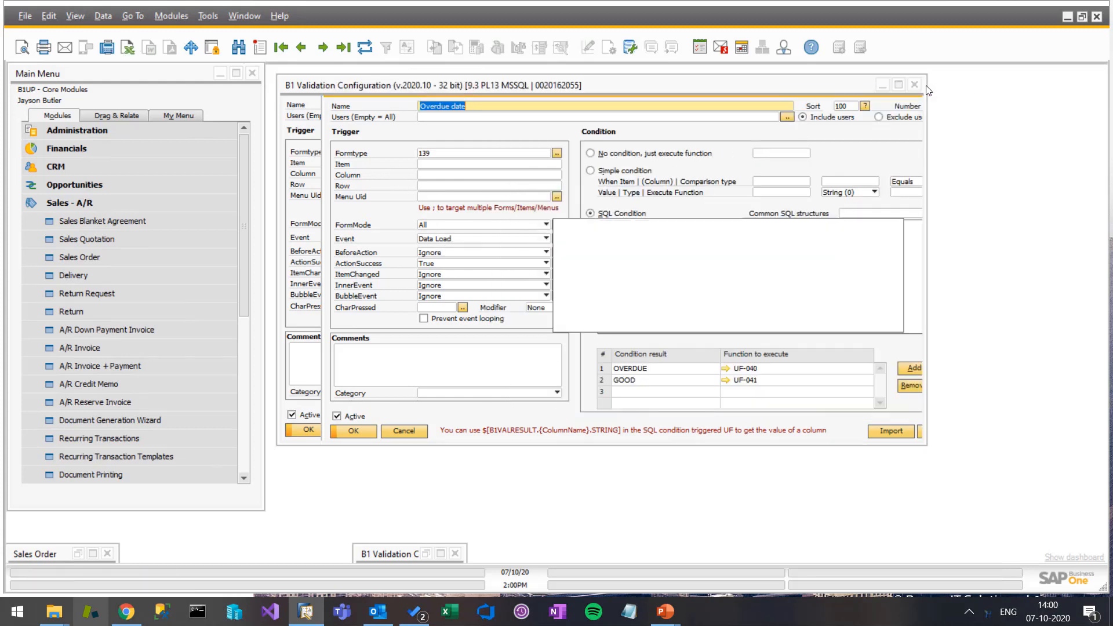
pyautogui.click(927, 86)
pyautogui.doubleClick(414, 551)
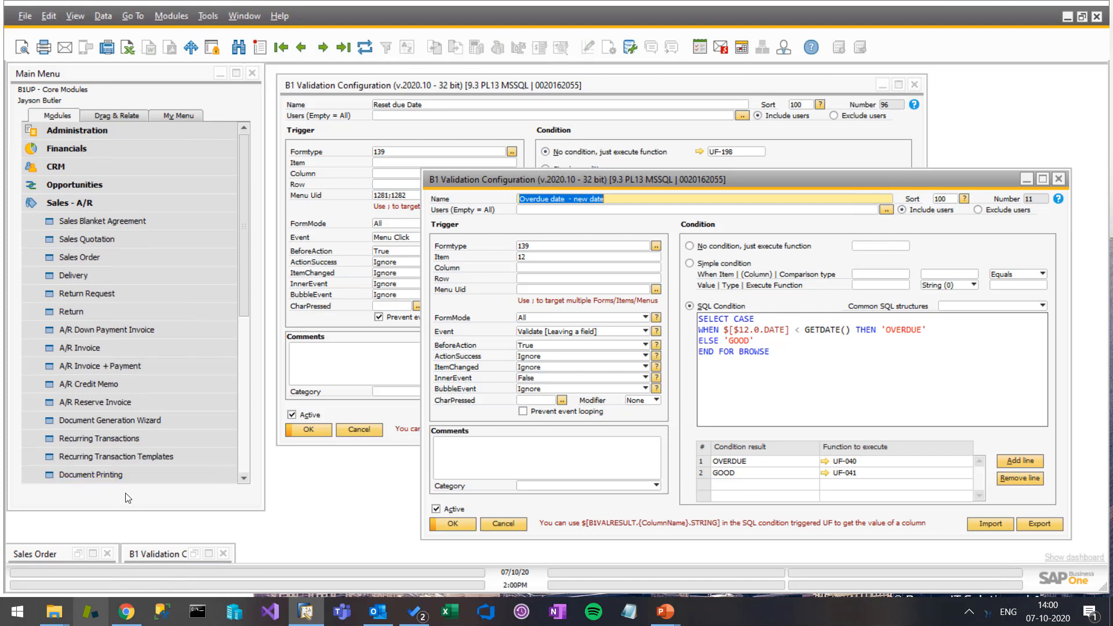
# - Open the most recent saved sales order and set its delivery date to 07/10/20 to test the new-date validation
pyautogui.click(80, 558)
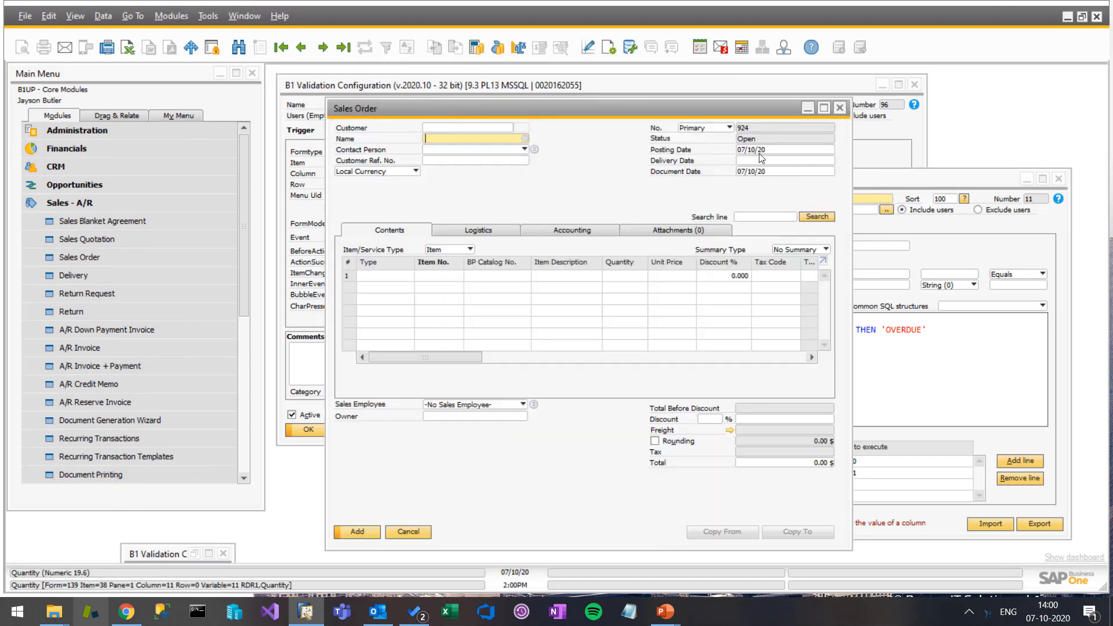
pyautogui.hotkey('ctrl', 'pageup')
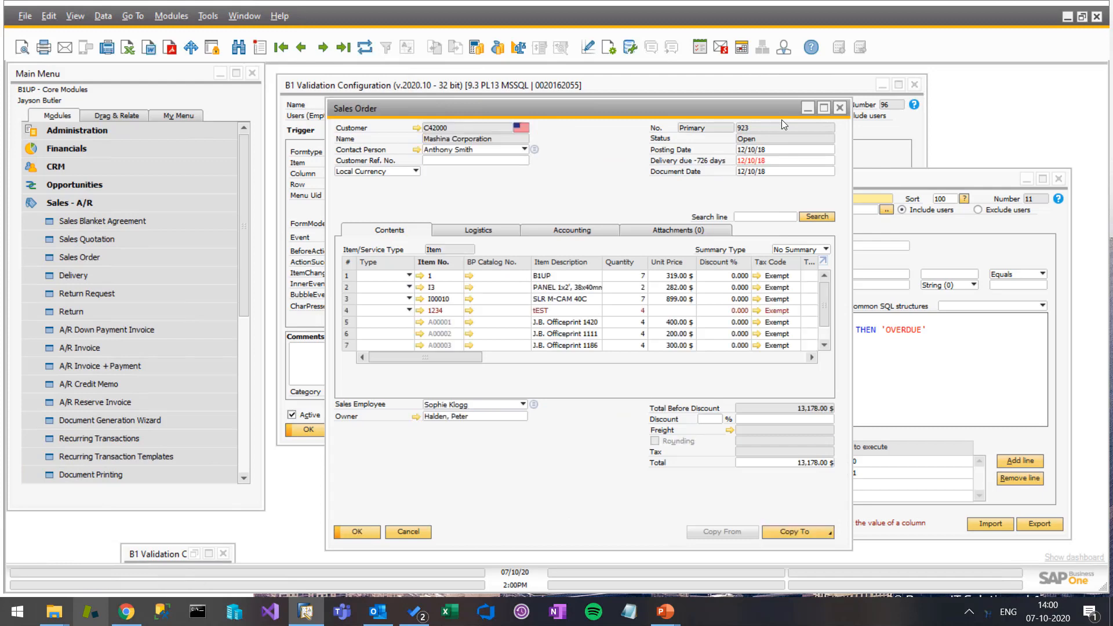
pyautogui.click(782, 162)
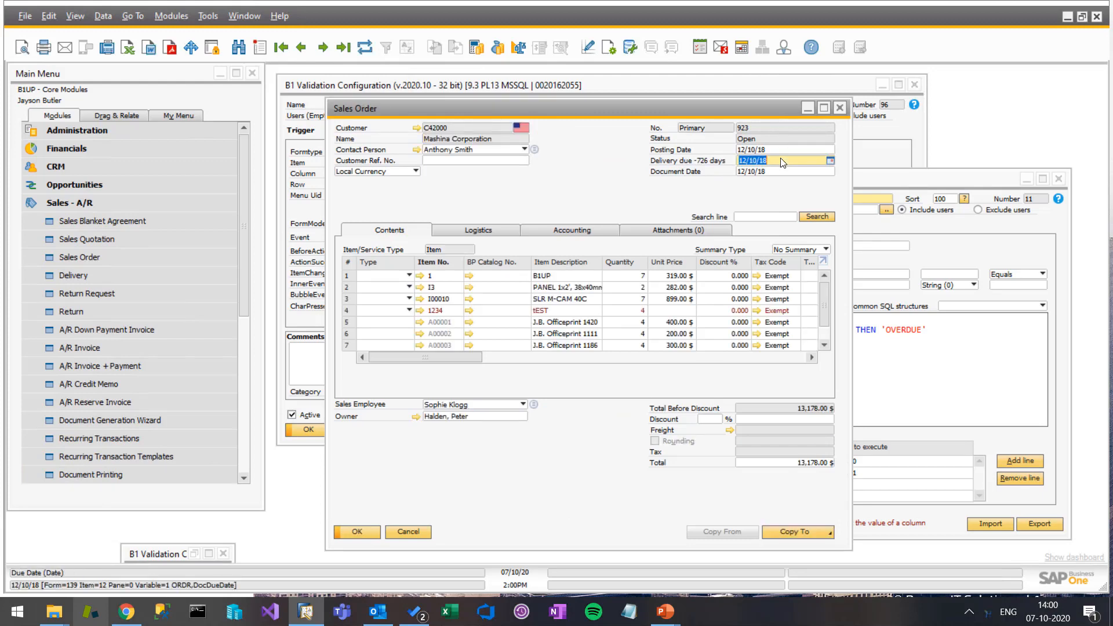
pyautogui.press('BackSpace')
pyautogui.press('Tab')
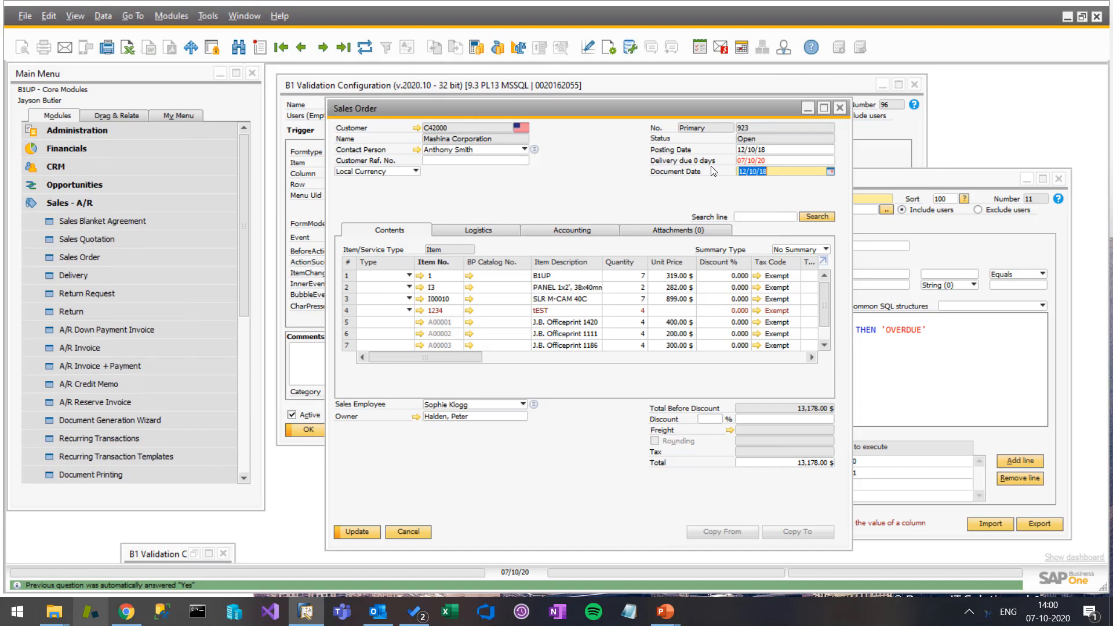
# - Discard the unsaved order changes in favour of a blank sales order, and switch to the OEC Computers session of SAP Business One
pyautogui.click(288, 85)
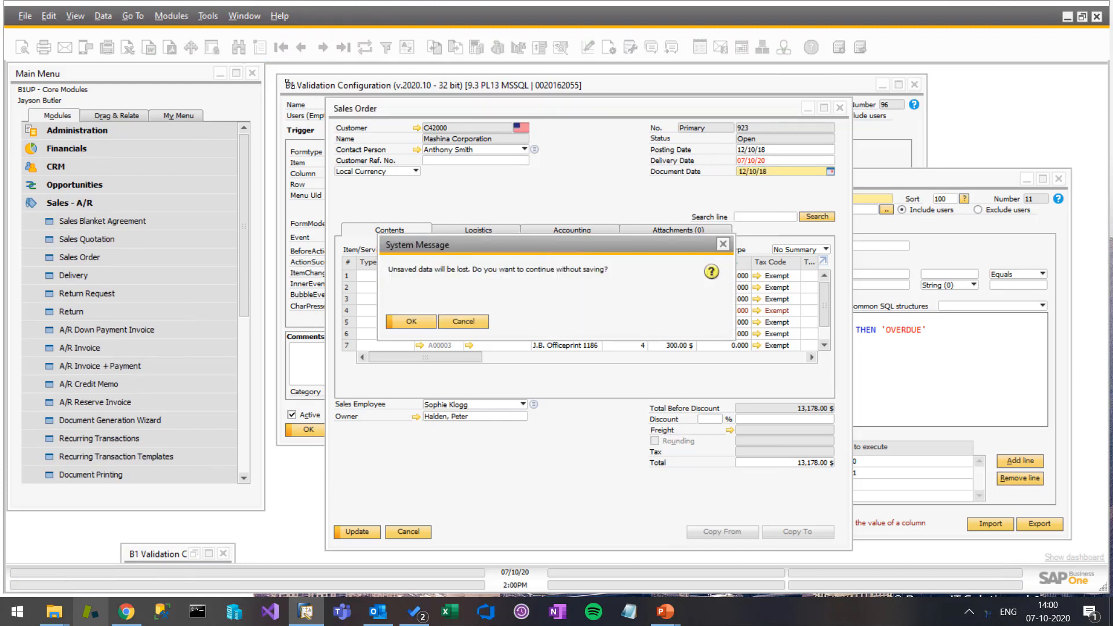
pyautogui.click(416, 326)
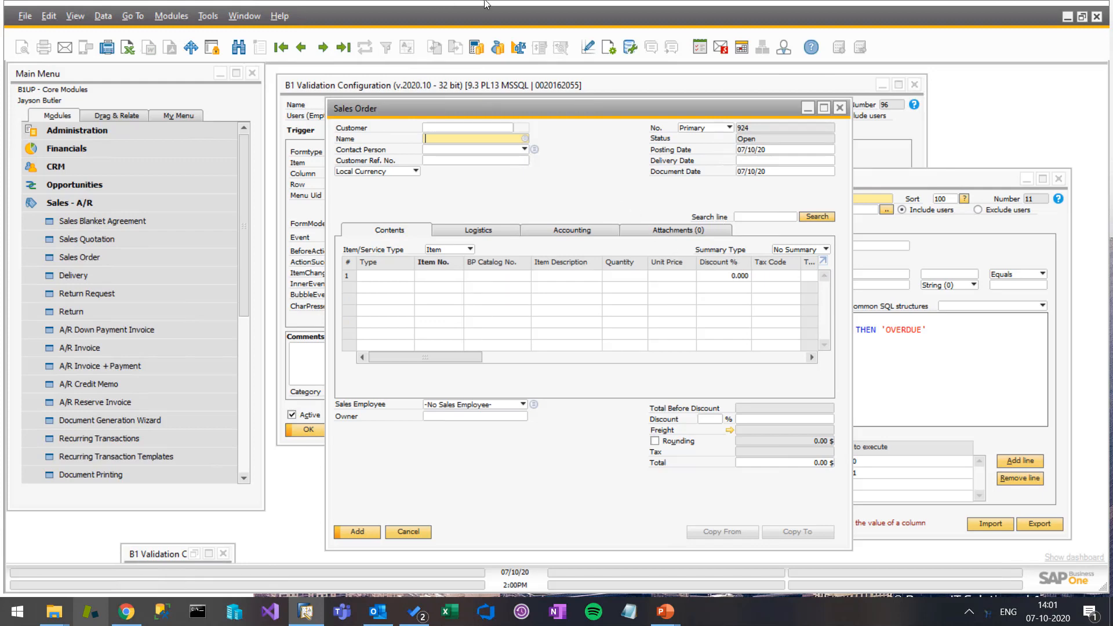
pyautogui.moveTo(608, 13)
pyautogui.click(700, 9)
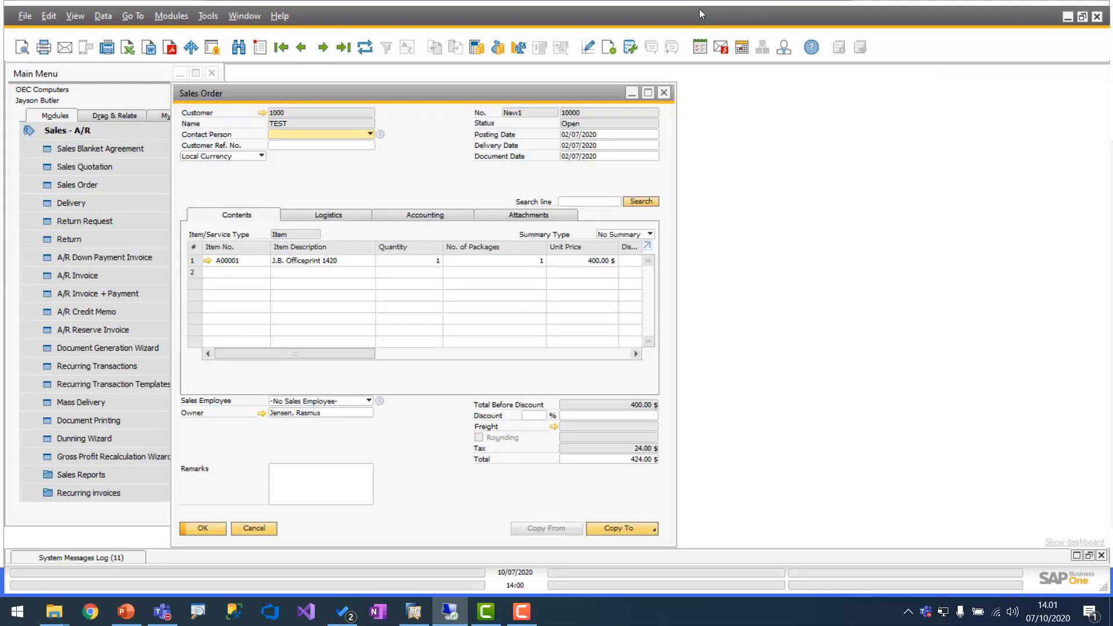